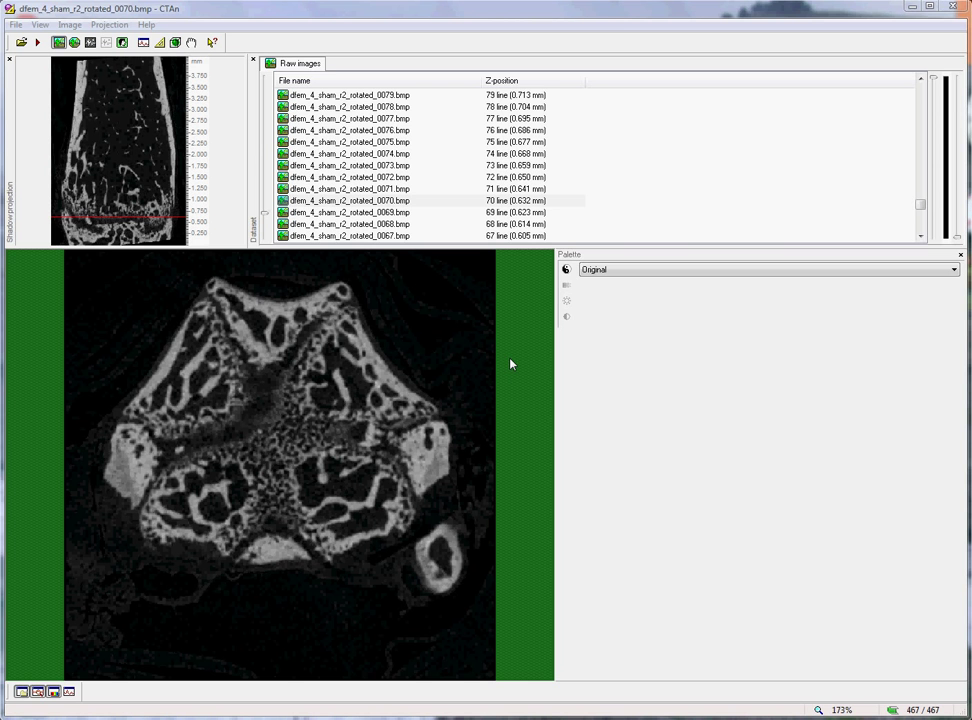
- Make slice 0070 the selection reference and invert the grey-level palette
left_click(388, 202)
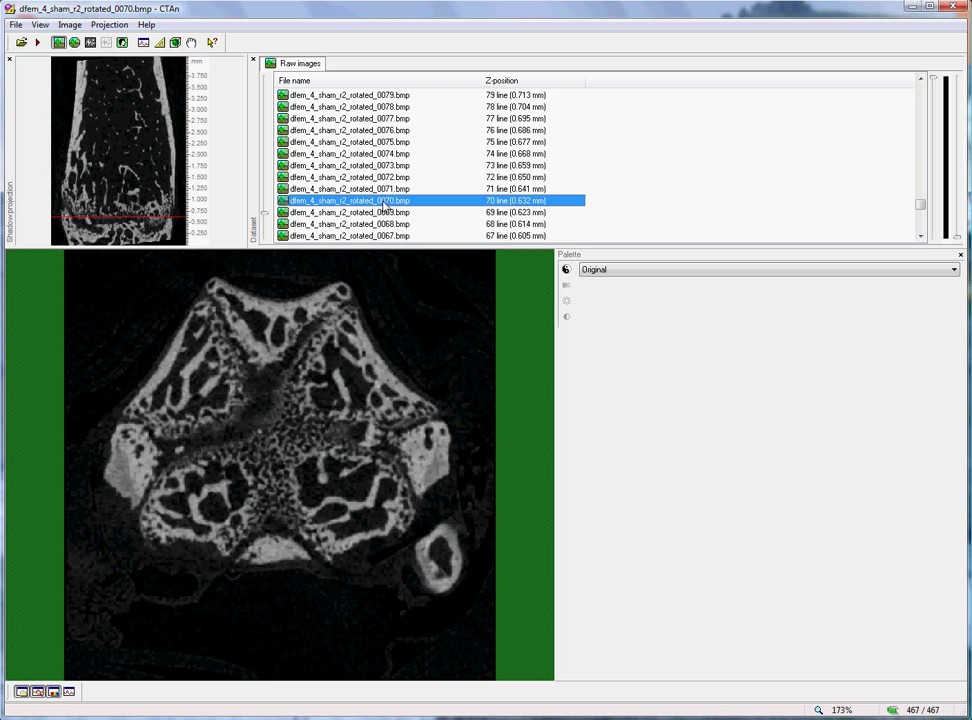
right_click(396, 203)
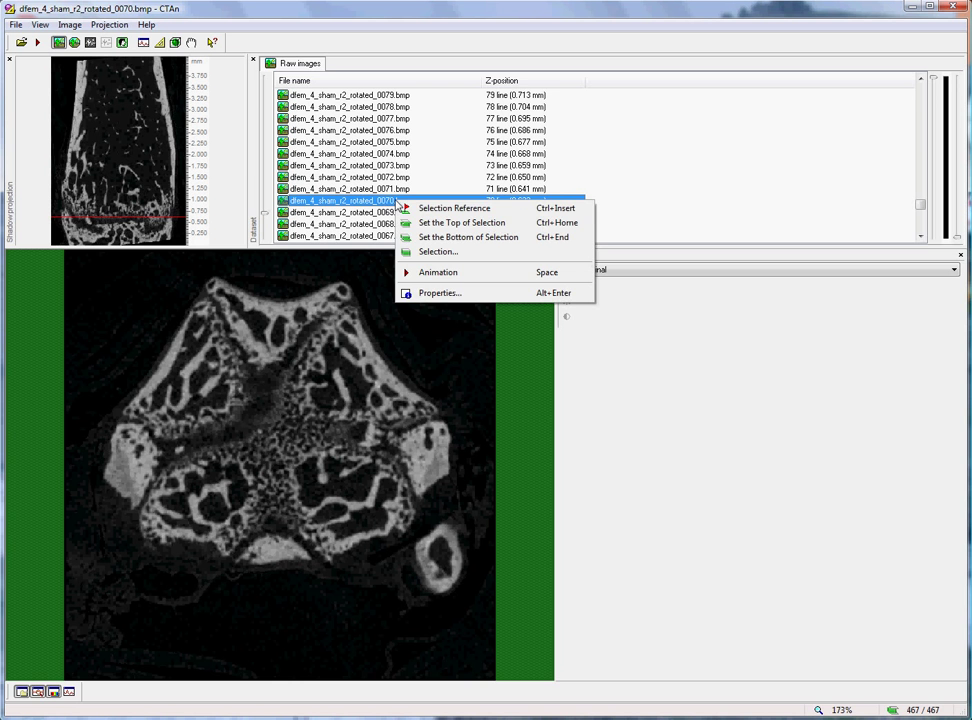
left_click(478, 211)
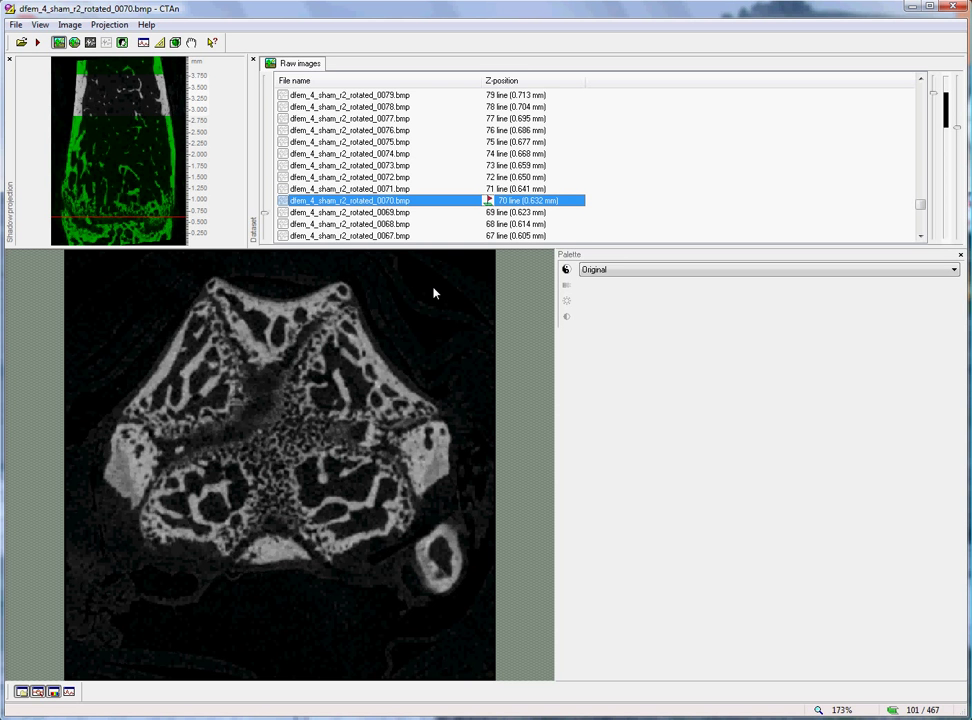
left_click(566, 269)
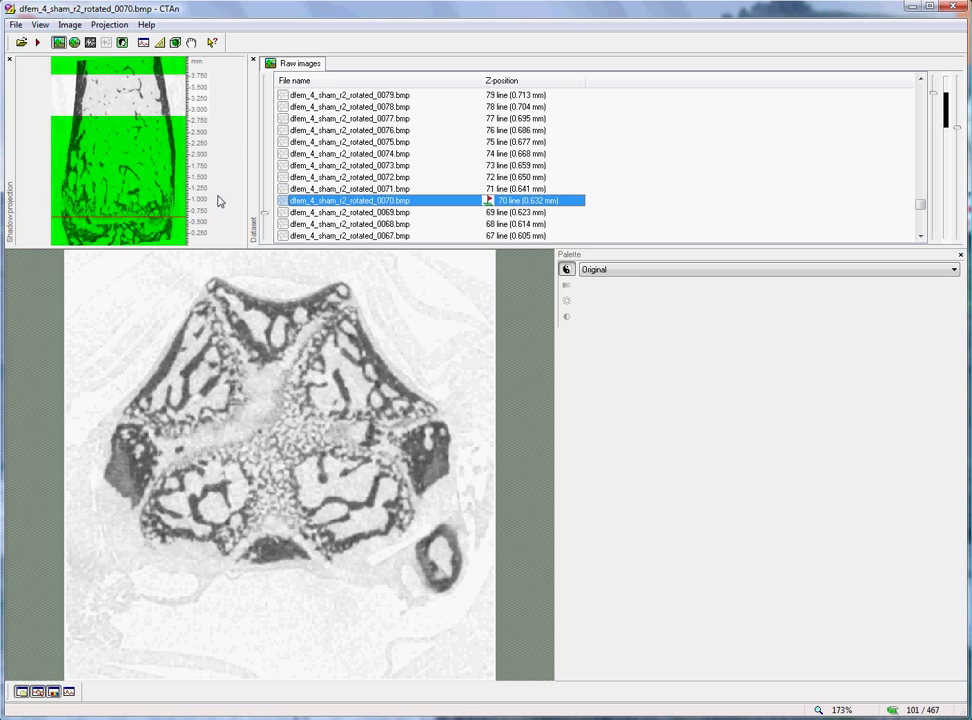
- Confirm the slice selection with offset 250 and height 100 from reference slice 0070
right_click(381, 206)
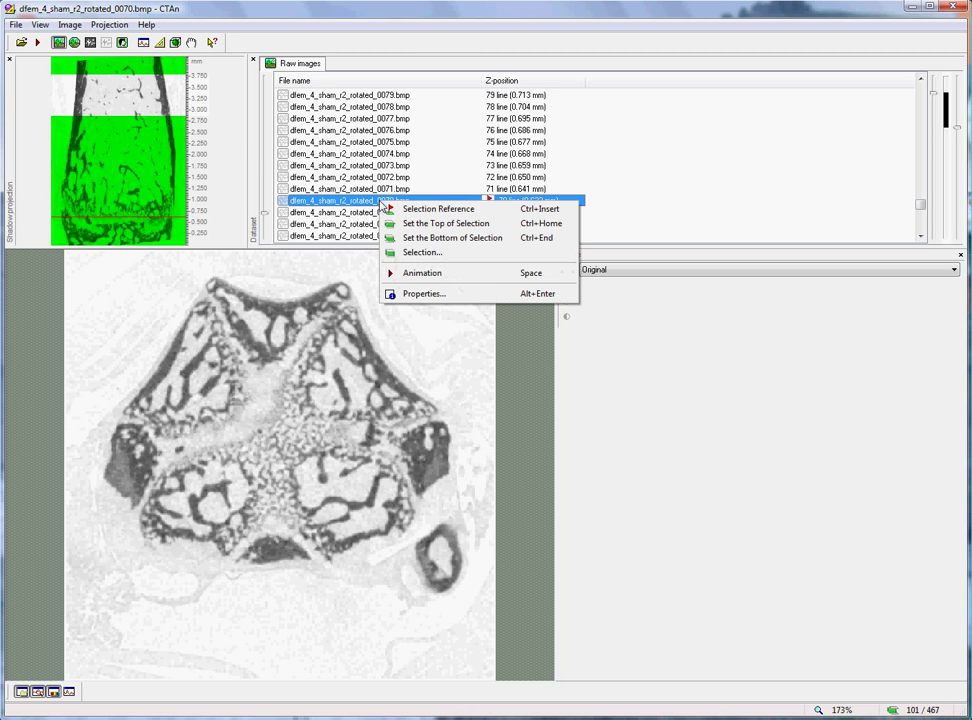
left_click(431, 256)
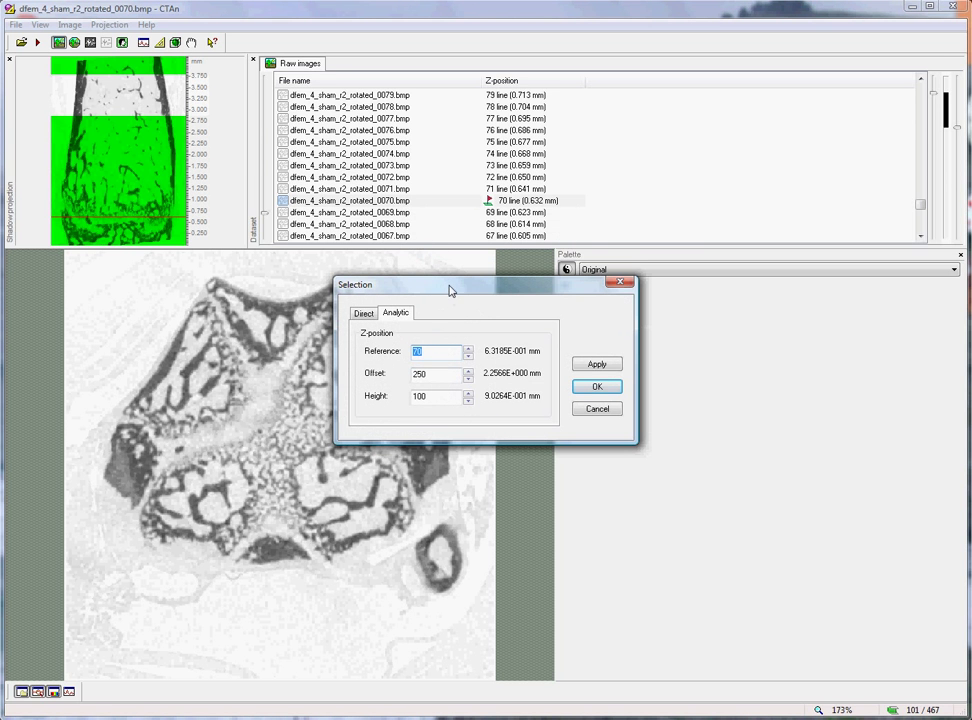
left_click_drag(451, 292, 465, 298)
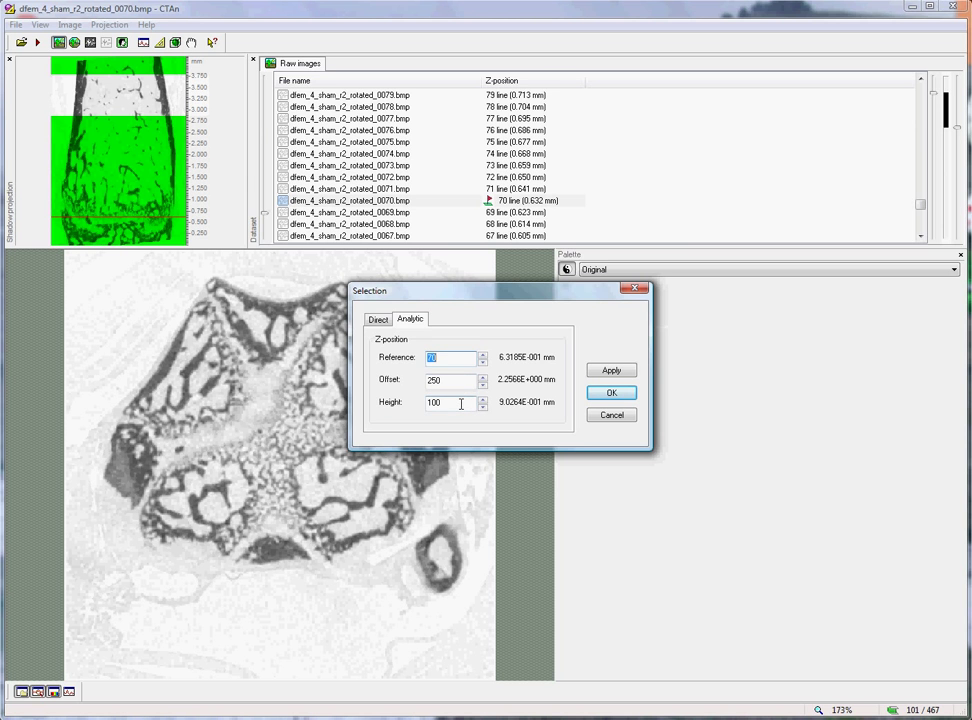
left_click(611, 393)
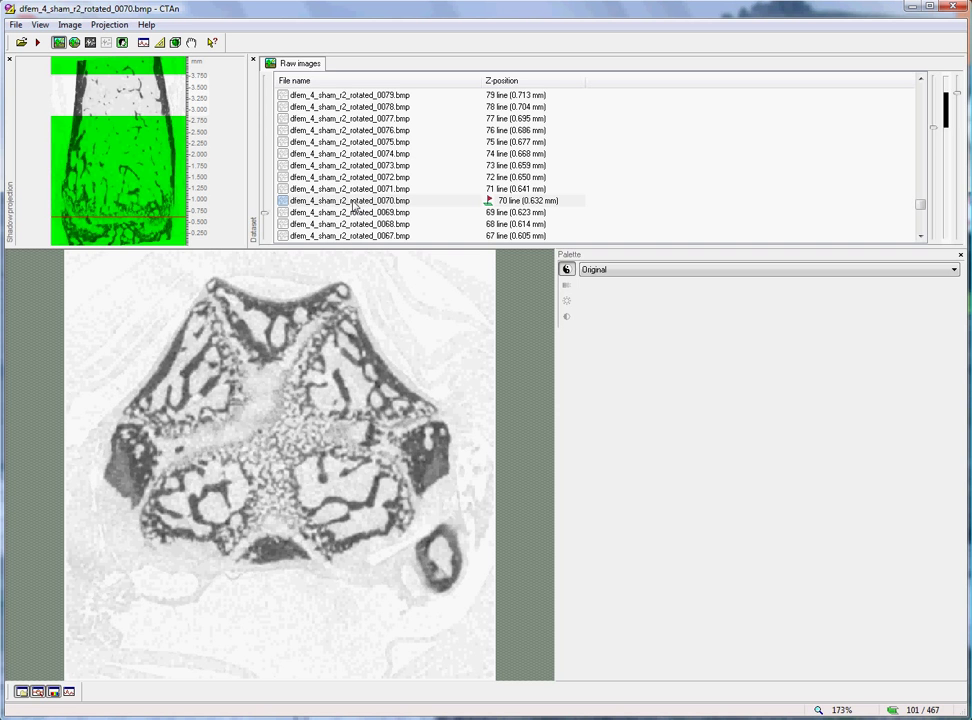
- Select slice 0320 in the file list and enter the Regions of interest stage
left_click(272, 199)
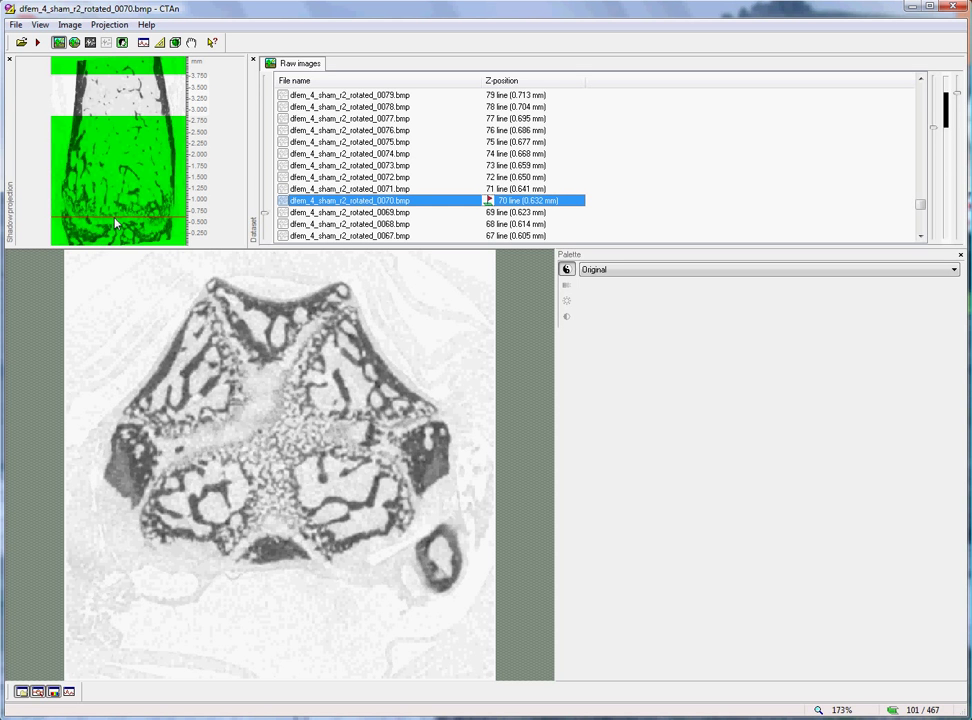
left_click(125, 121)
left_click(340, 166)
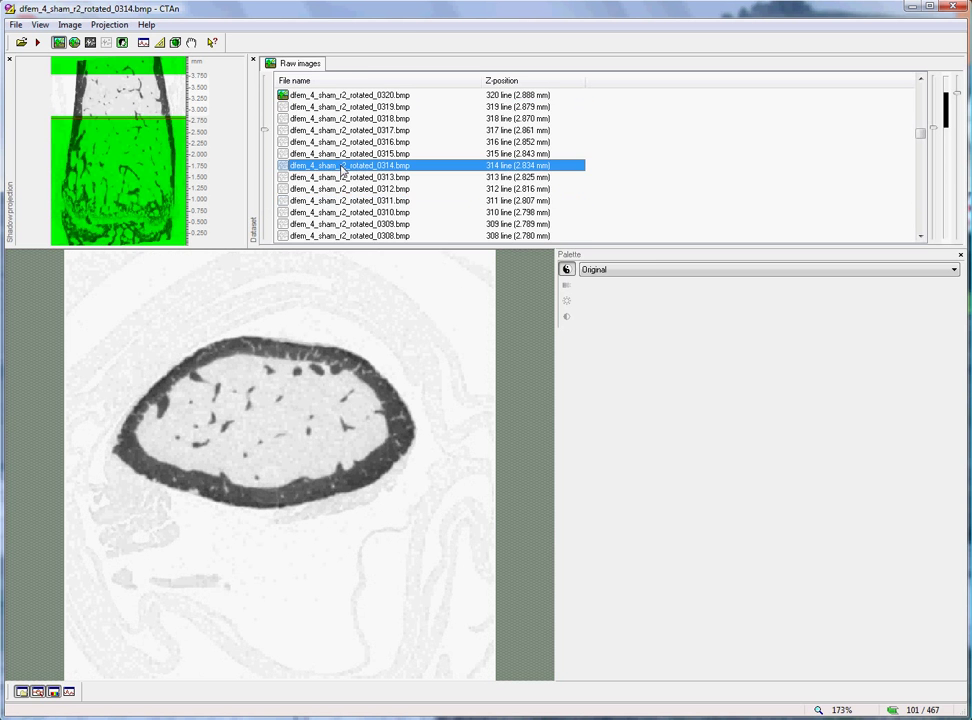
scroll(340, 172, "up", 2)
left_click(340, 166)
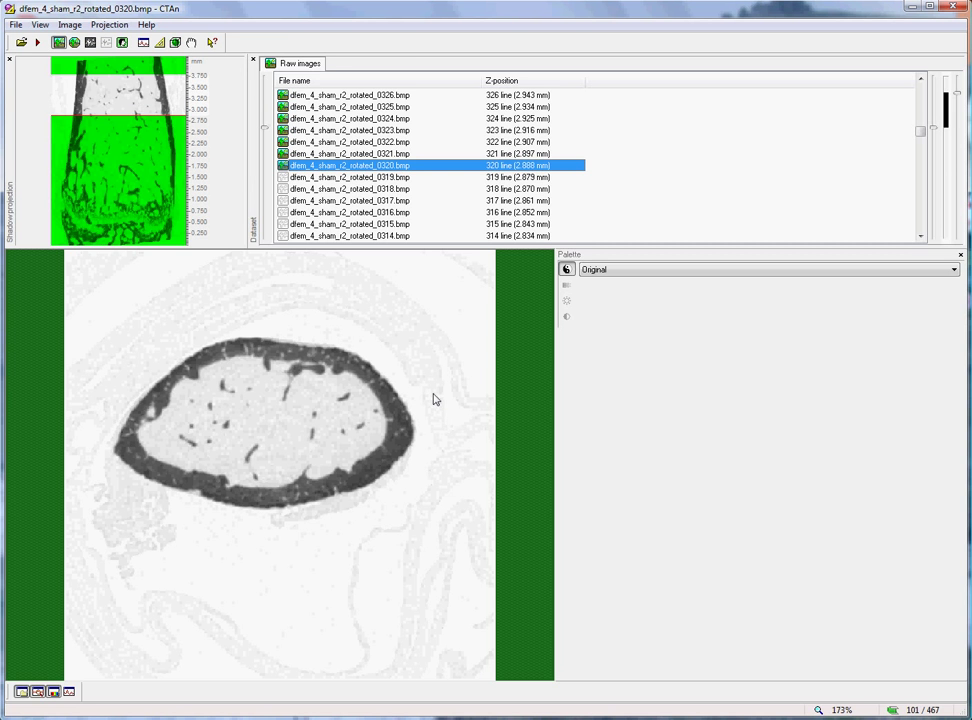
left_click(74, 42)
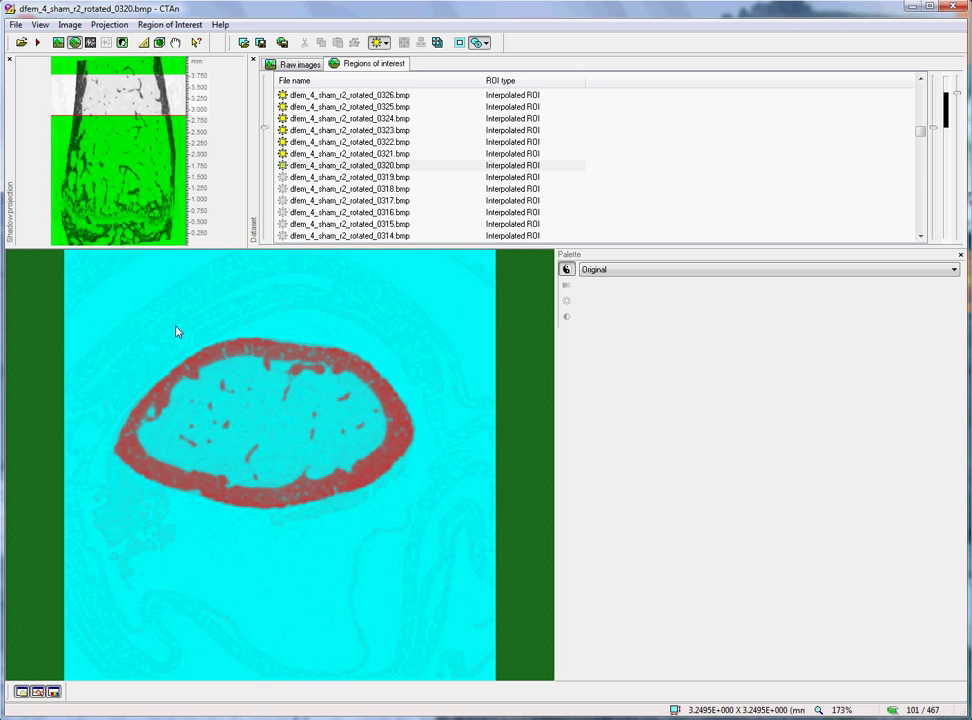
- Trace freehand outlines of the cortical ring on slices 0320 and 0420
mouse_move(171, 335)
left_mouse_down()
mouse_move(277, 371)
mouse_move(201, 393)
mouse_move(196, 462)
mouse_move(305, 469)
mouse_move(355, 452)
mouse_move(366, 430)
mouse_move(360, 405)
mouse_move(261, 368)
mouse_move(262, 336)
mouse_move(316, 330)
mouse_move(404, 362)
mouse_move(438, 477)
mouse_move(302, 558)
mouse_move(159, 533)
mouse_move(87, 471)
mouse_move(102, 403)
mouse_move(170, 332)
left_mouse_up()
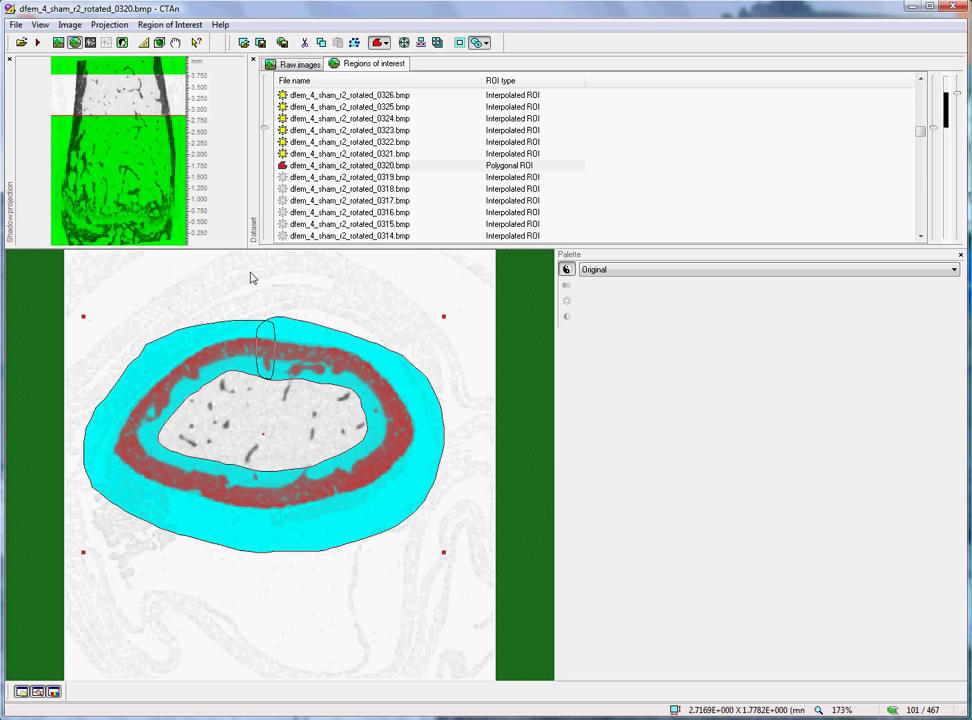
left_click(312, 143)
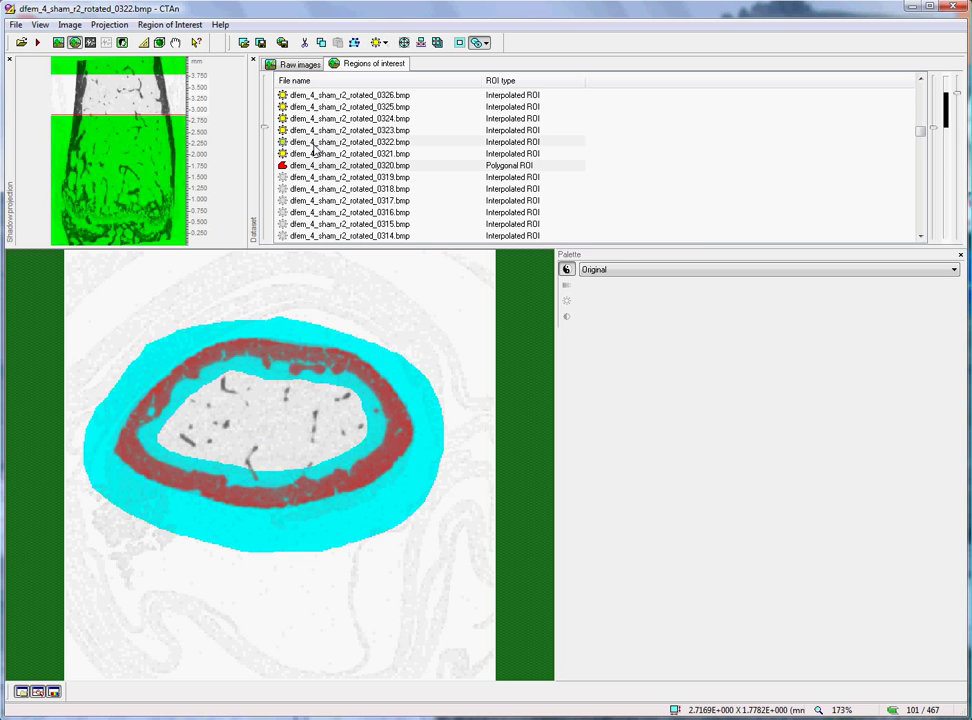
left_click(148, 82)
scroll(298, 163, "up", 2)
key("Down")
key("Down")
key("Down")
key("Down")
key("Down")
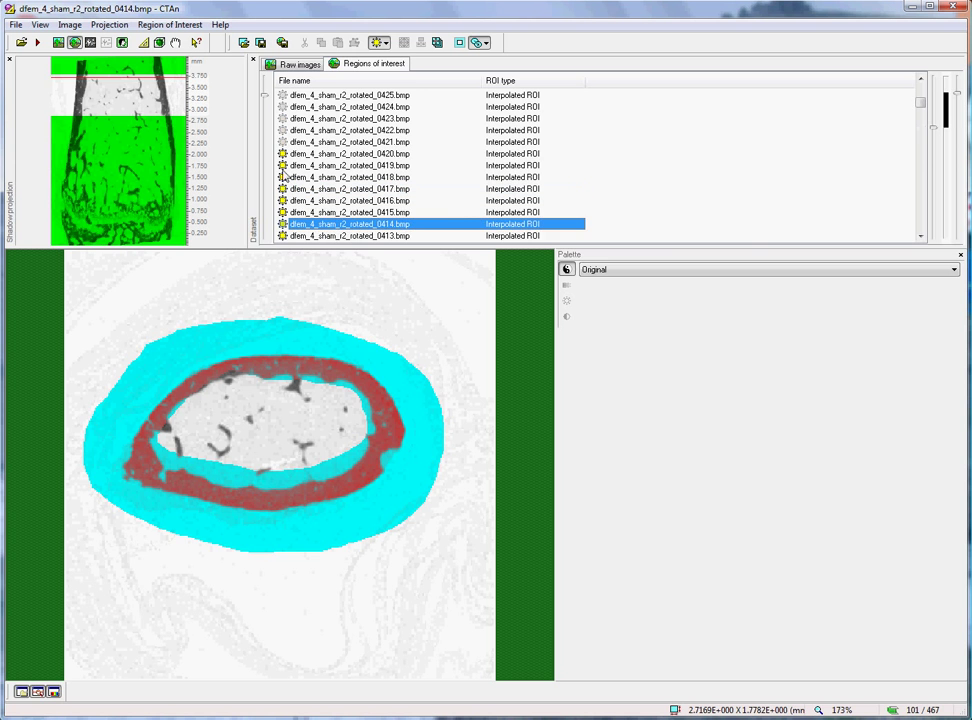
left_click(298, 155)
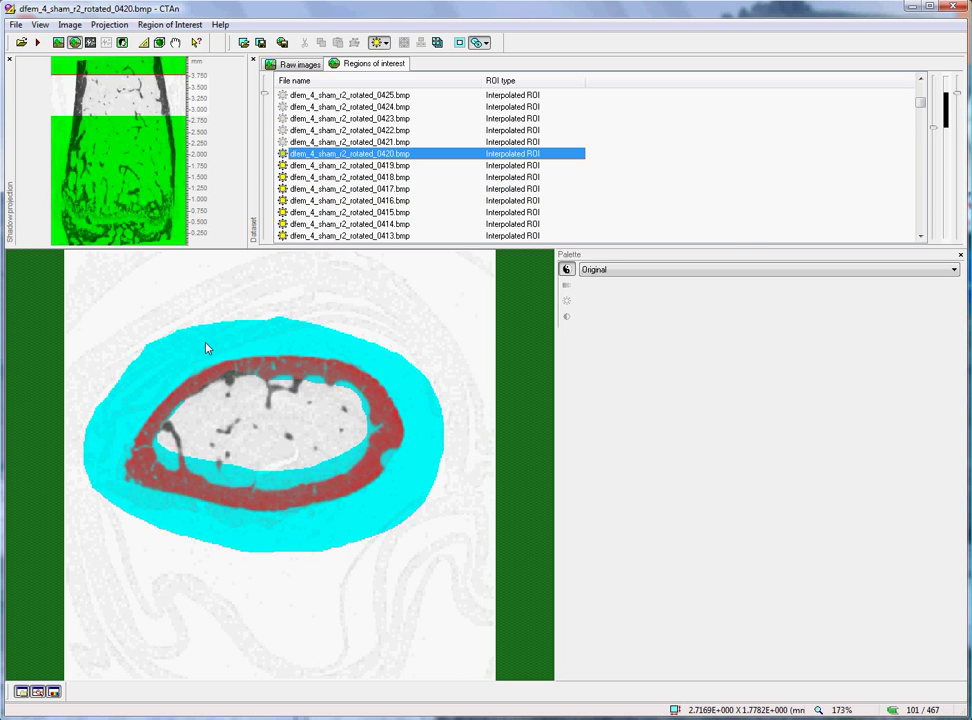
mouse_move(206, 344)
left_mouse_down()
mouse_move(269, 350)
mouse_move(271, 395)
mouse_move(180, 418)
mouse_move(166, 440)
mouse_move(176, 463)
mouse_move(220, 478)
mouse_move(335, 468)
mouse_move(360, 445)
mouse_move(362, 415)
mouse_move(340, 395)
mouse_move(260, 392)
mouse_move(256, 347)
mouse_move(349, 343)
mouse_move(423, 401)
mouse_move(403, 517)
mouse_move(215, 560)
mouse_move(119, 516)
mouse_move(102, 436)
mouse_move(170, 355)
left_mouse_up()
- Close the hollow outline on slice 0420 and inspect the interpolated ROI on slice 0341
left_click(338, 188)
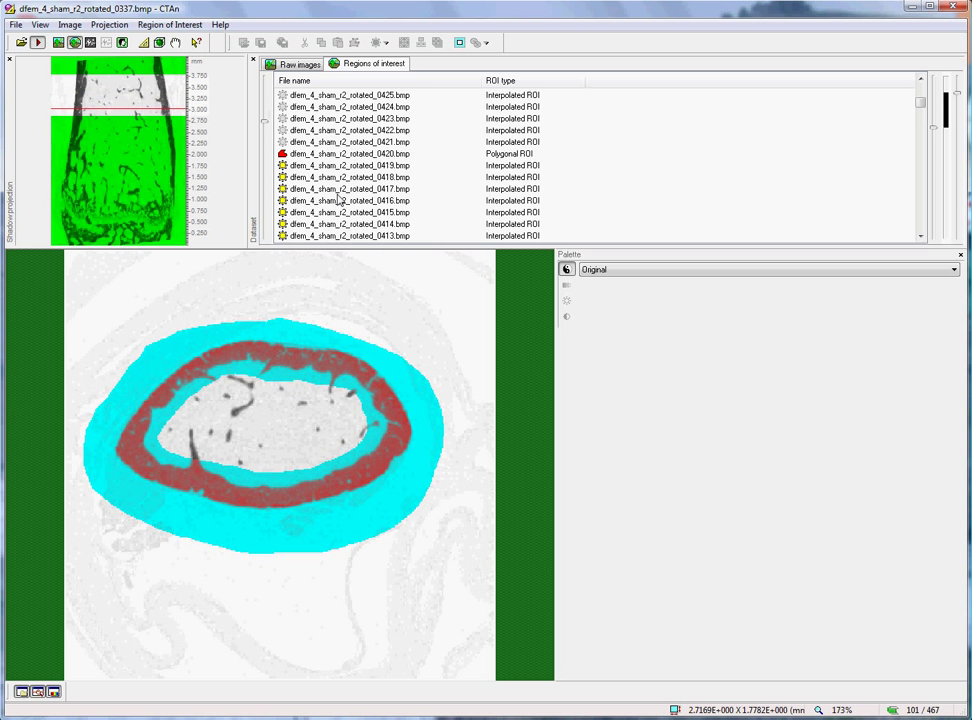
left_click(342, 166)
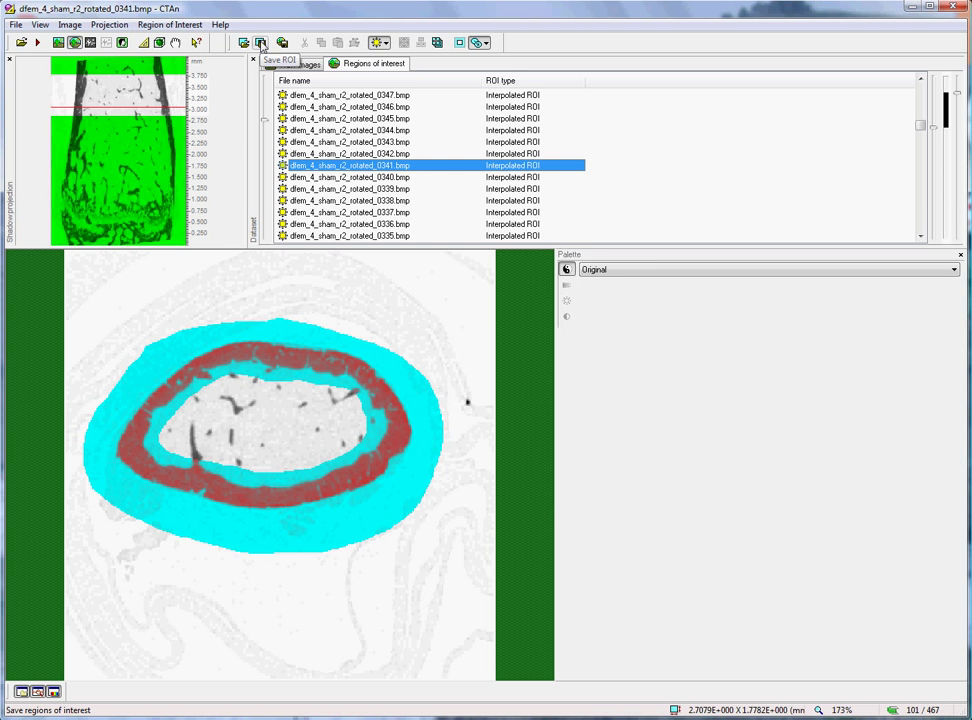
- Save the ROI as dfem_4_sham_r2_rotated_CORT.roi in the fem_4_SHAM folder
left_click(262, 44)
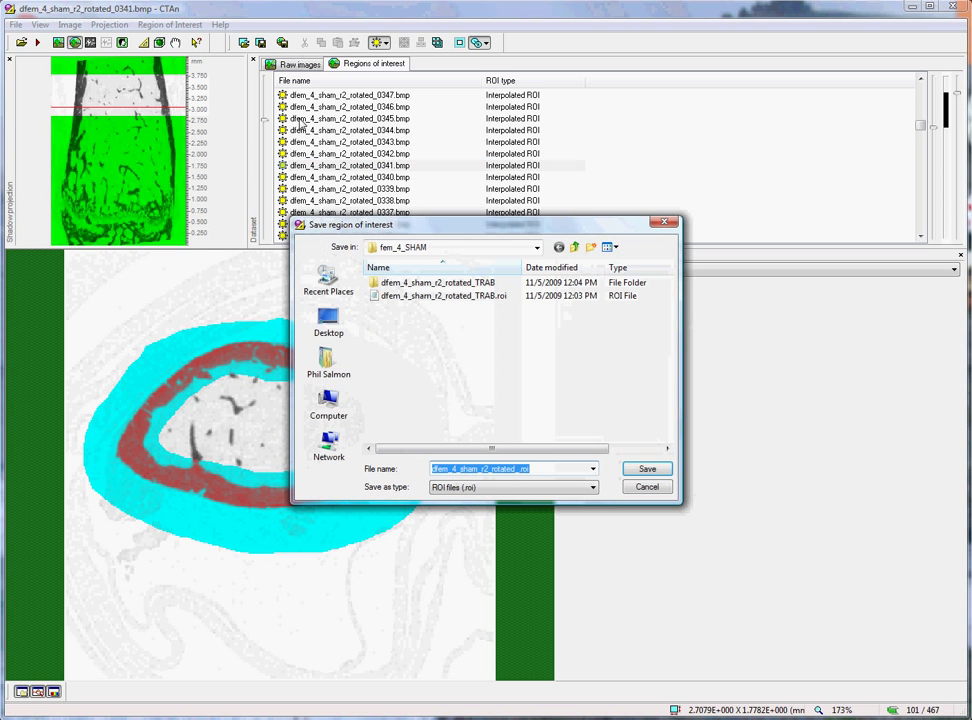
left_click(529, 469)
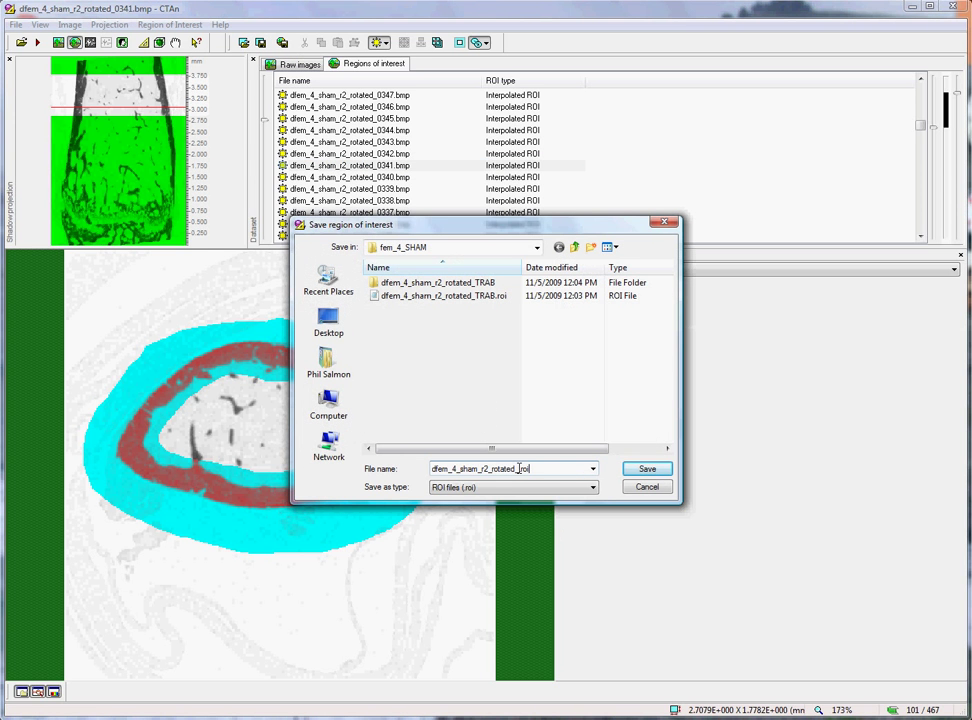
left_click_drag(519, 469, 603, 481)
type("CORT")
left_click_drag(562, 469, 431, 469)
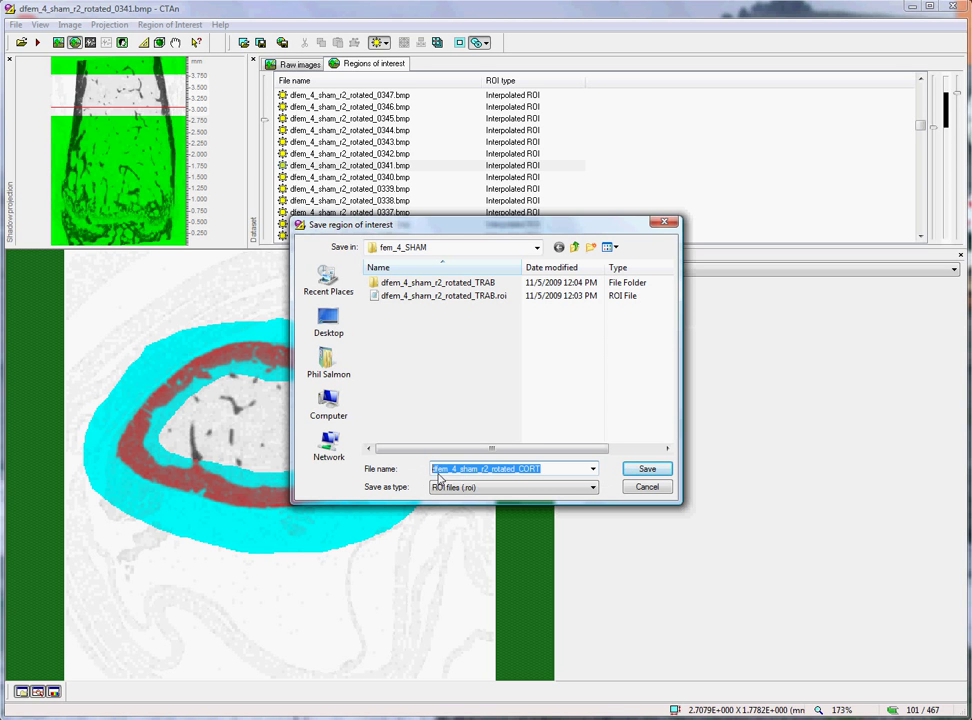
left_click(558, 469)
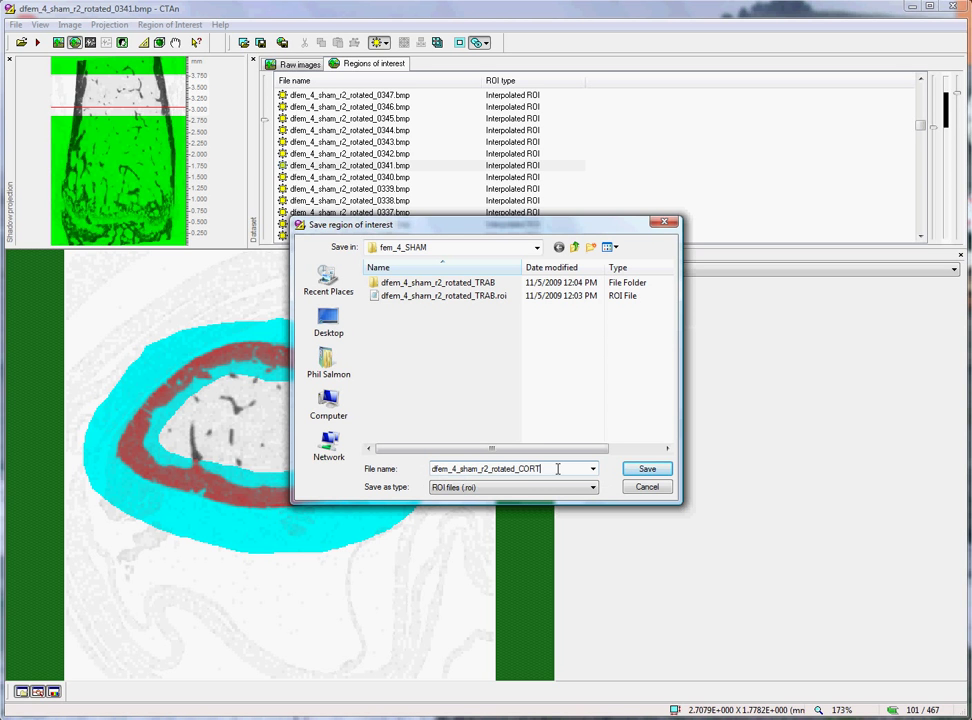
left_click(645, 469)
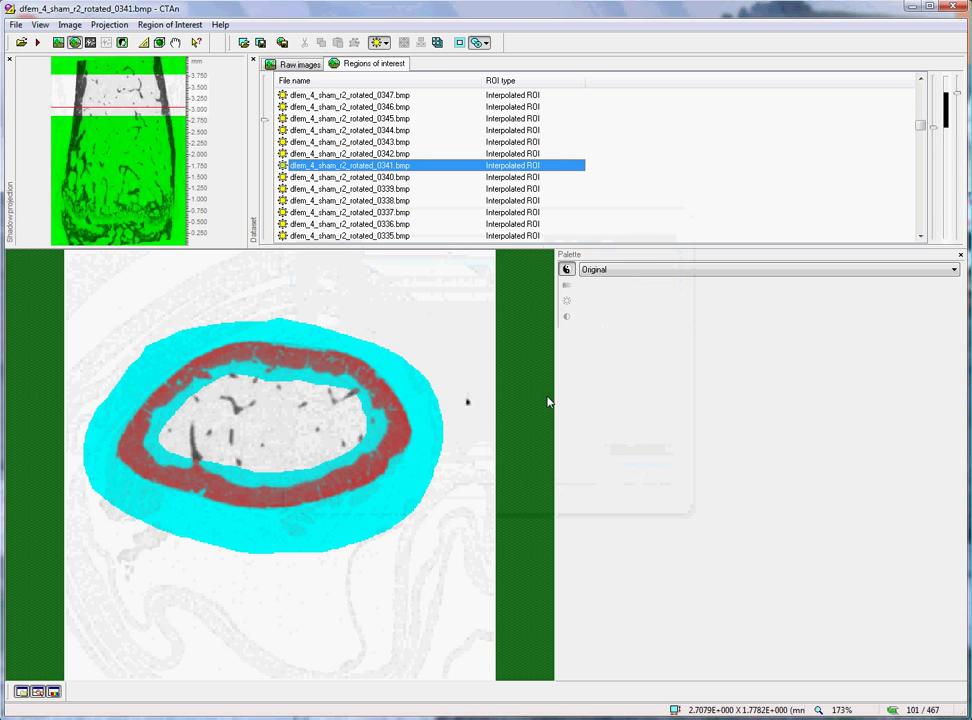
- Reset the ROI and reload dfem_4_sham_r2_rotated_CORT.roi
left_click(437, 43)
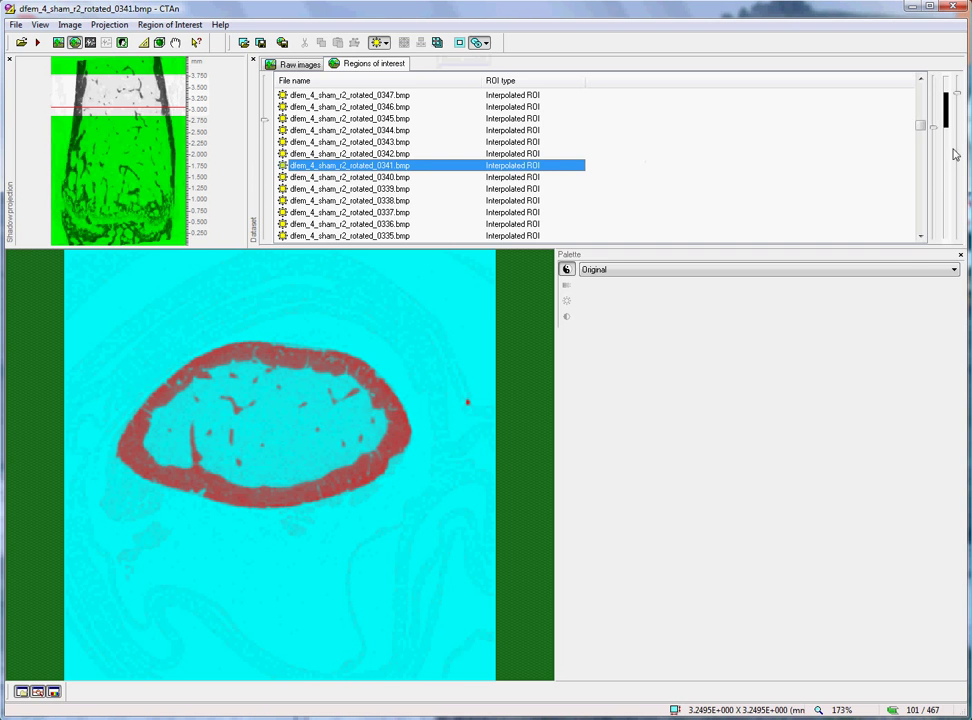
left_click_drag(946, 232, 957, 85)
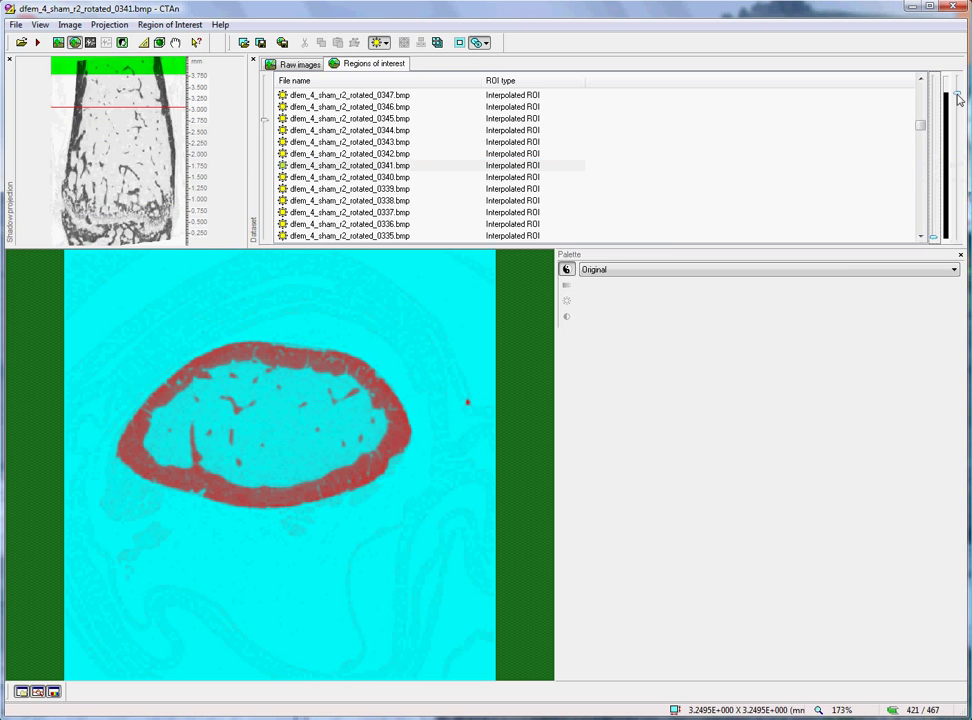
left_click(339, 179)
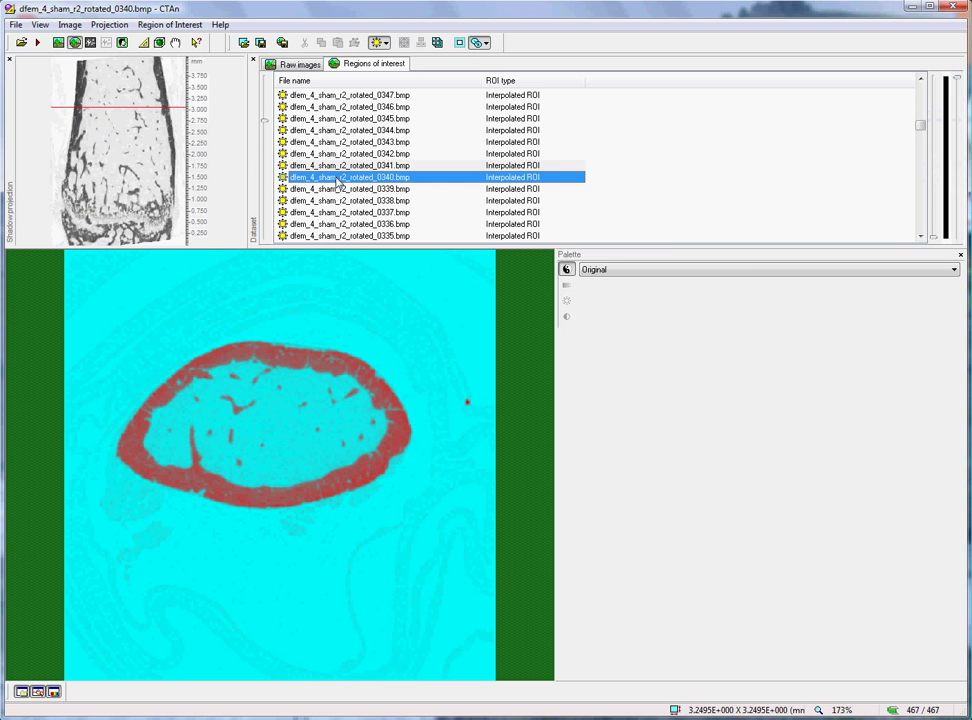
left_click(244, 43)
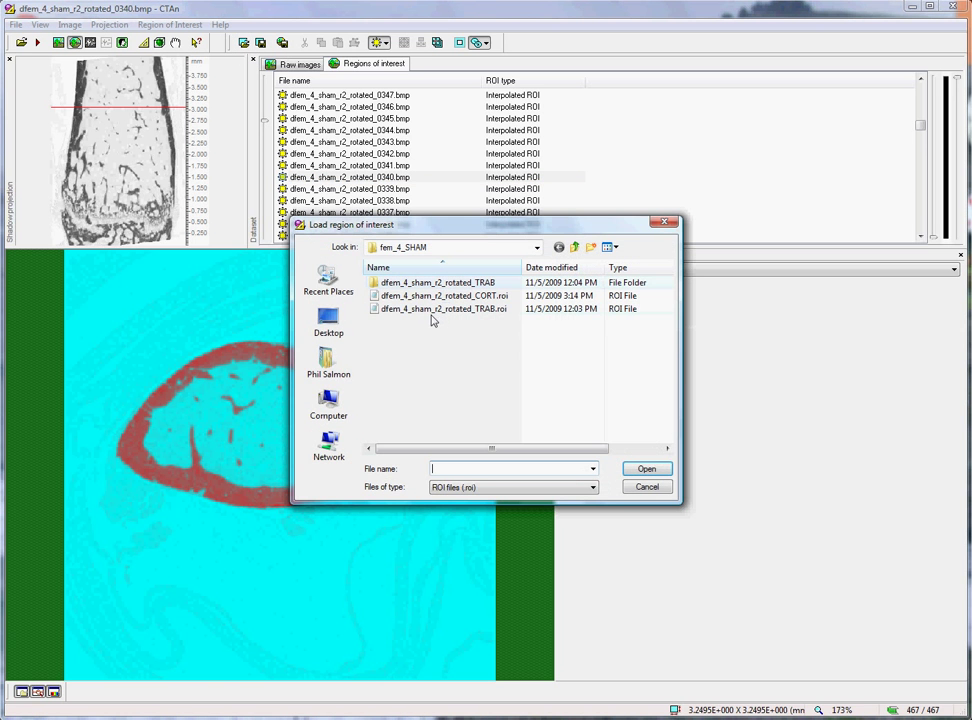
double_click(427, 296)
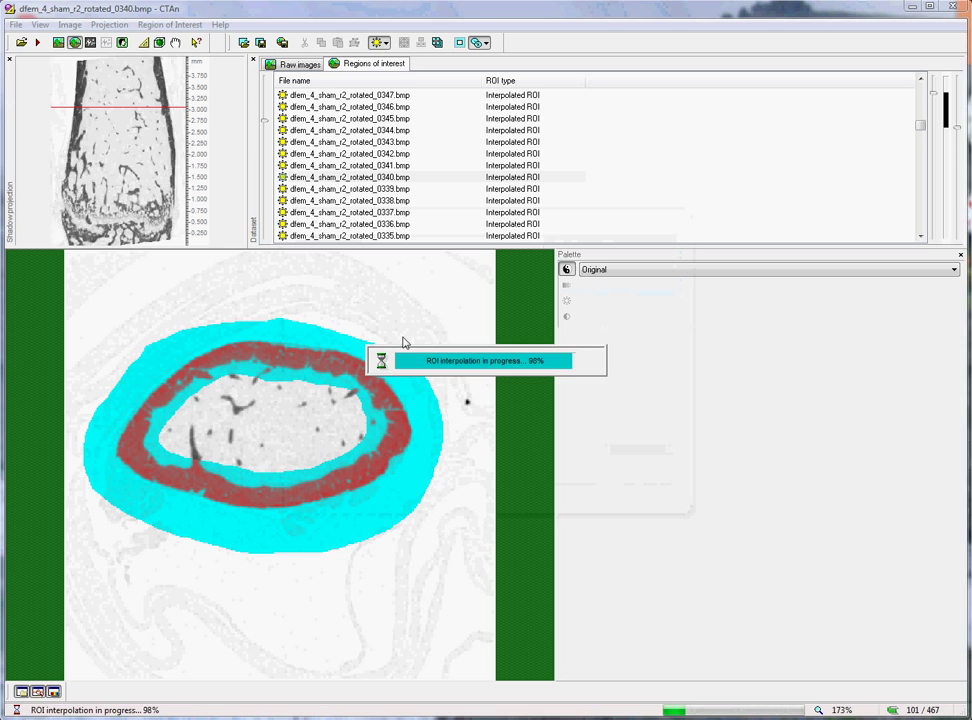
- Check the reloaded ROI on slices 0342, 0420 and 0366
left_click(325, 155)
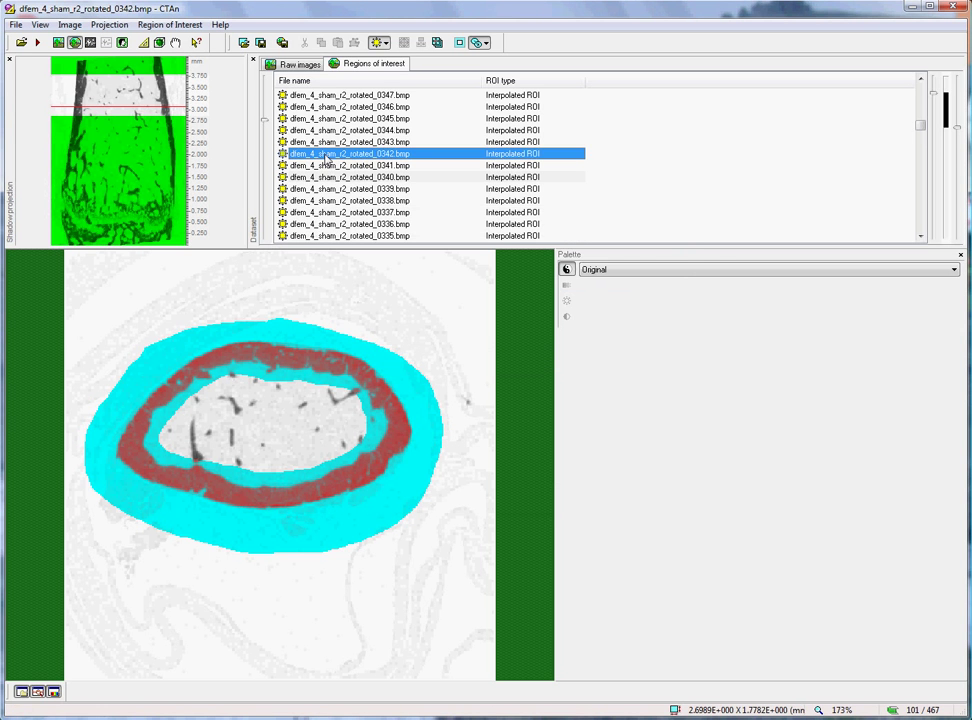
scroll(325, 155, "up", 2)
scroll(325, 155, "up", 6)
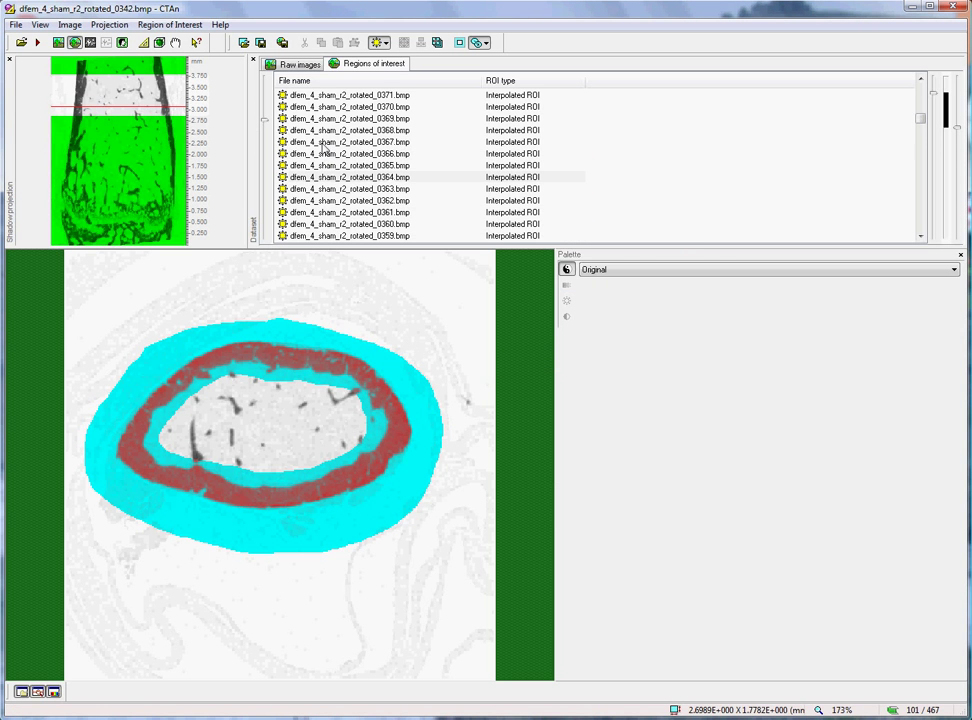
scroll(324, 150, "up", 8)
scroll(324, 150, "up", 10)
scroll(325, 151, "up", 5)
scroll(326, 152, "down", 3)
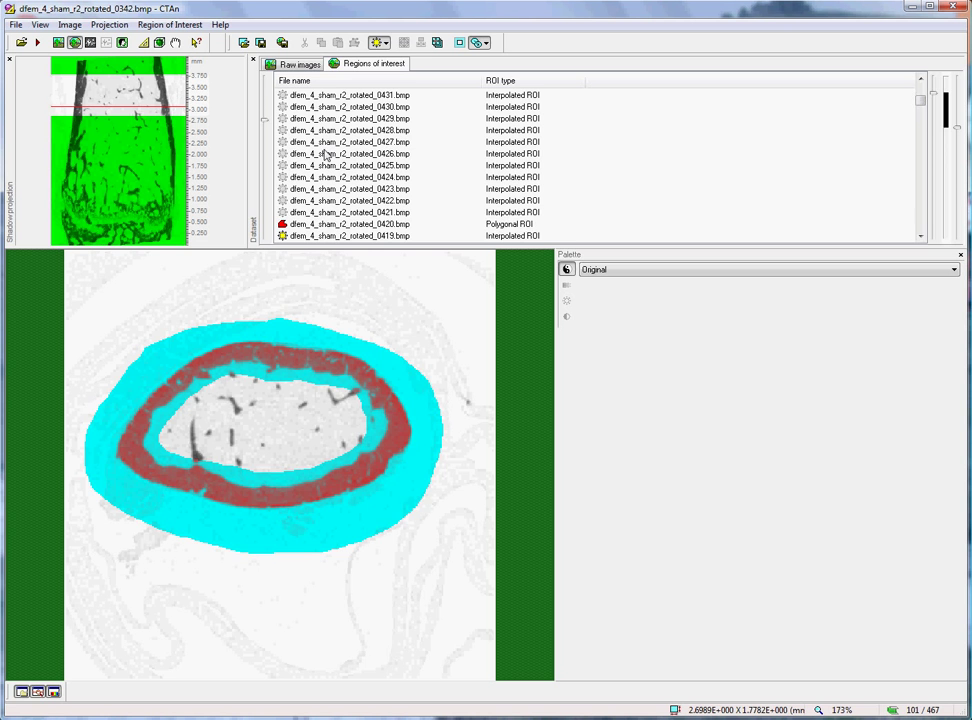
left_click(330, 224)
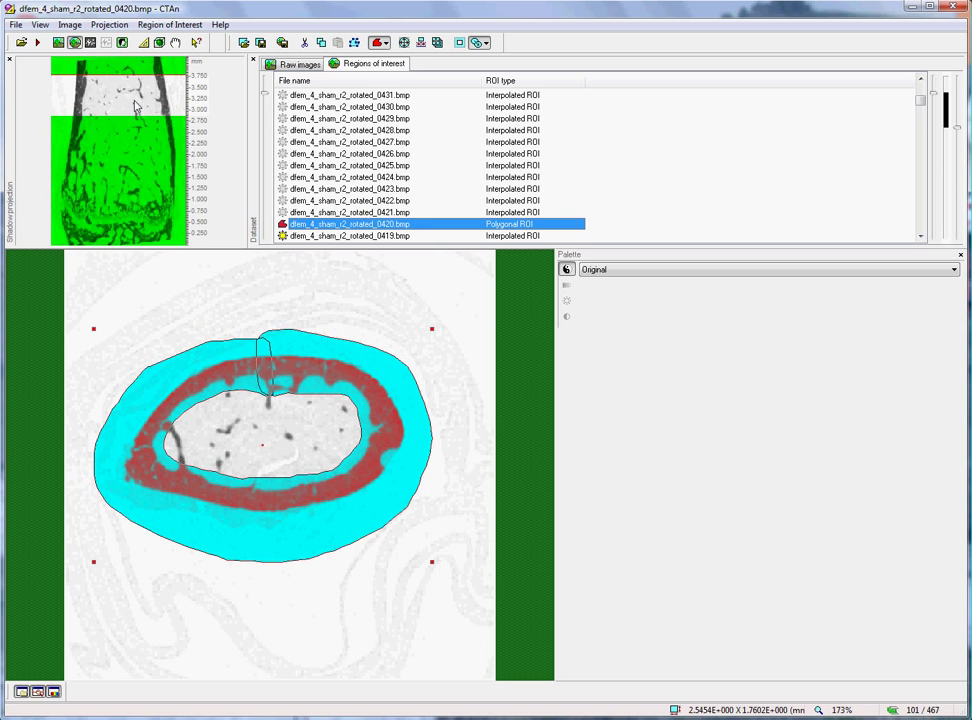
left_click(137, 107)
left_click(325, 154)
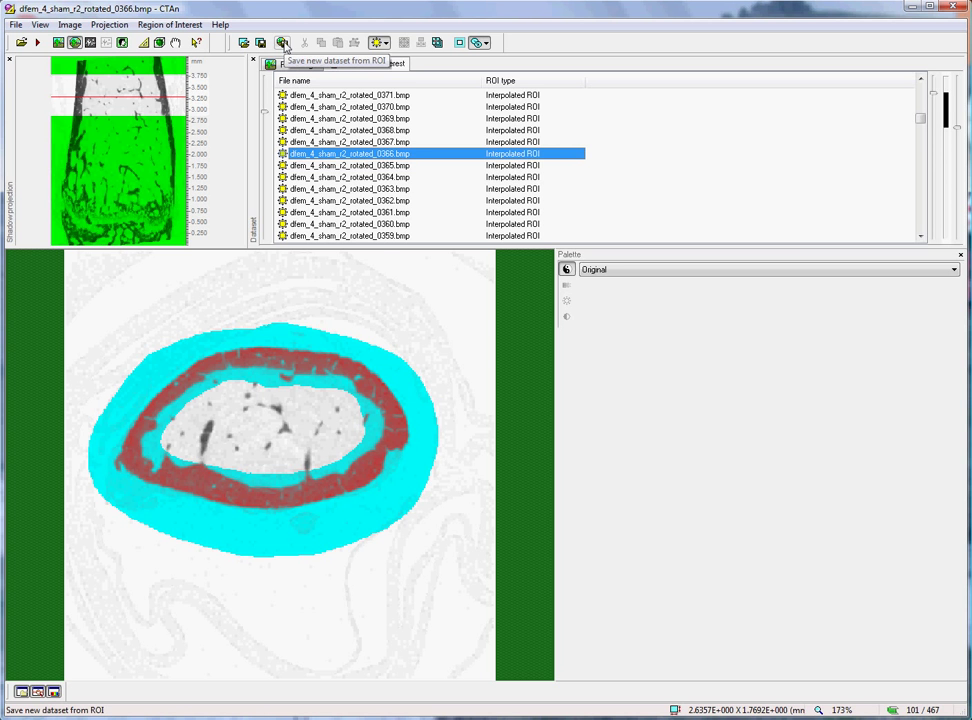
- Save the ROI images into a new dfem_4_sham_r2_rotated_CORT folder with the CORT file-name prefix
left_click(283, 43)
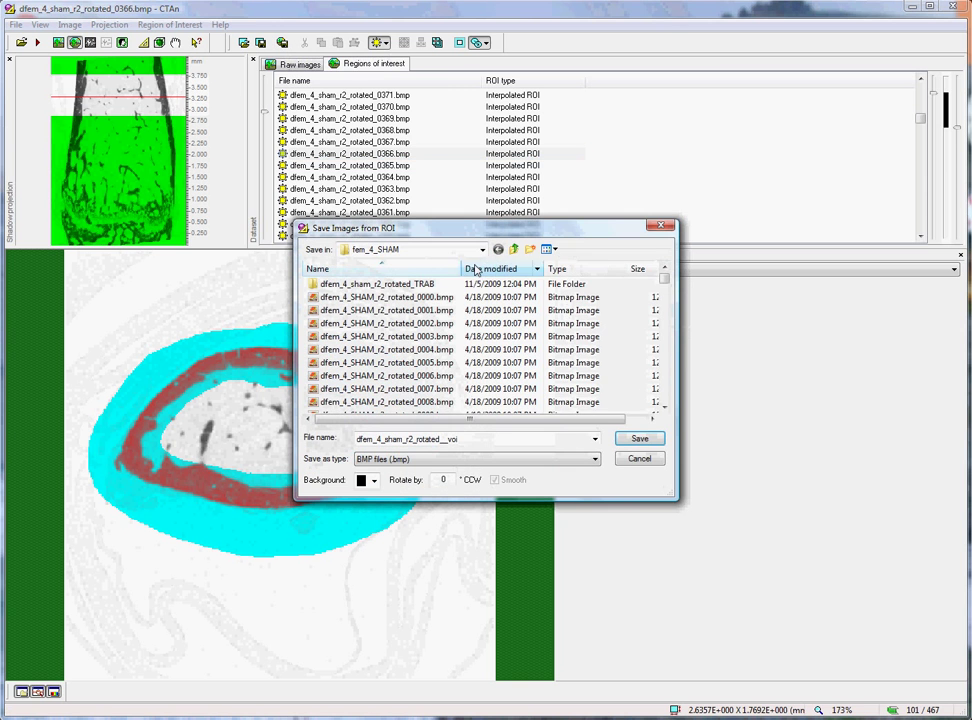
left_click(530, 249)
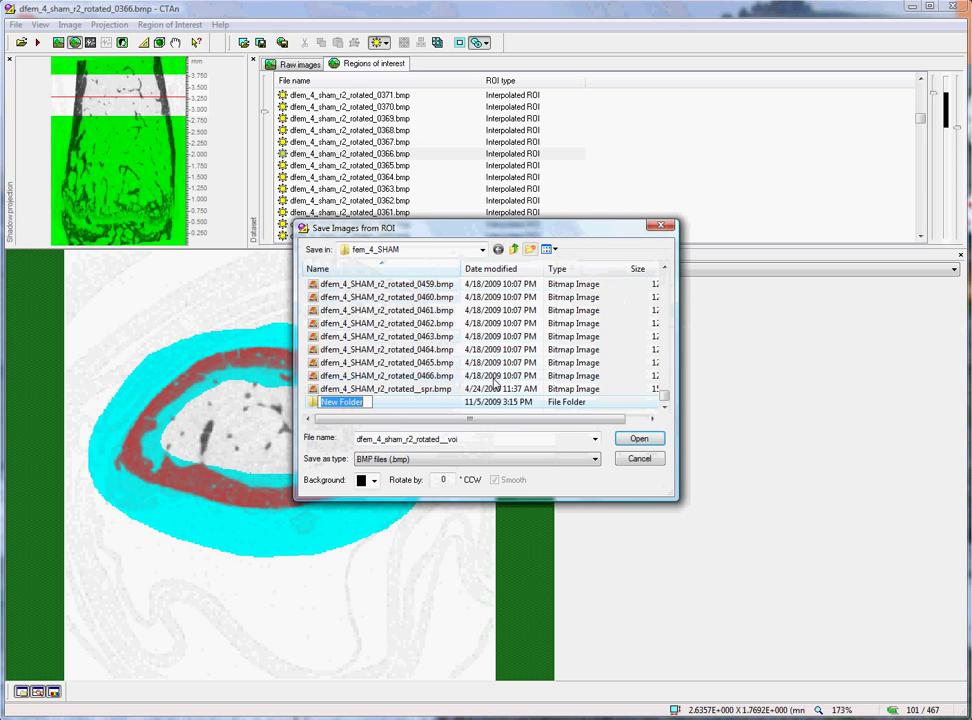
type("dfem_4_sham_r2_rotated_CORT")
key("Return")
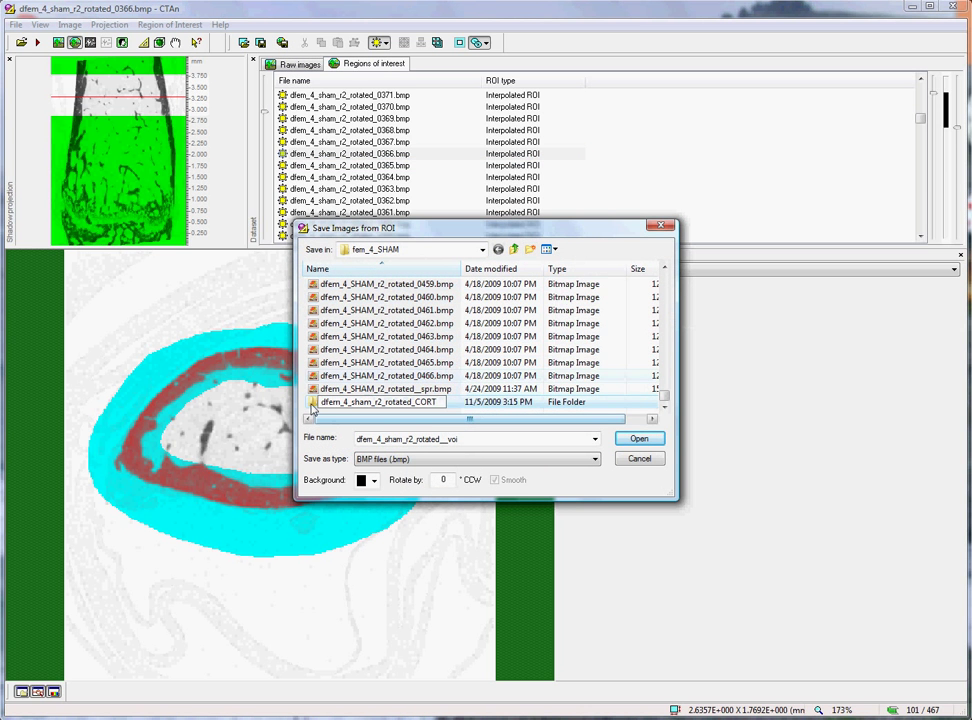
double_click(322, 401)
double_click(489, 440)
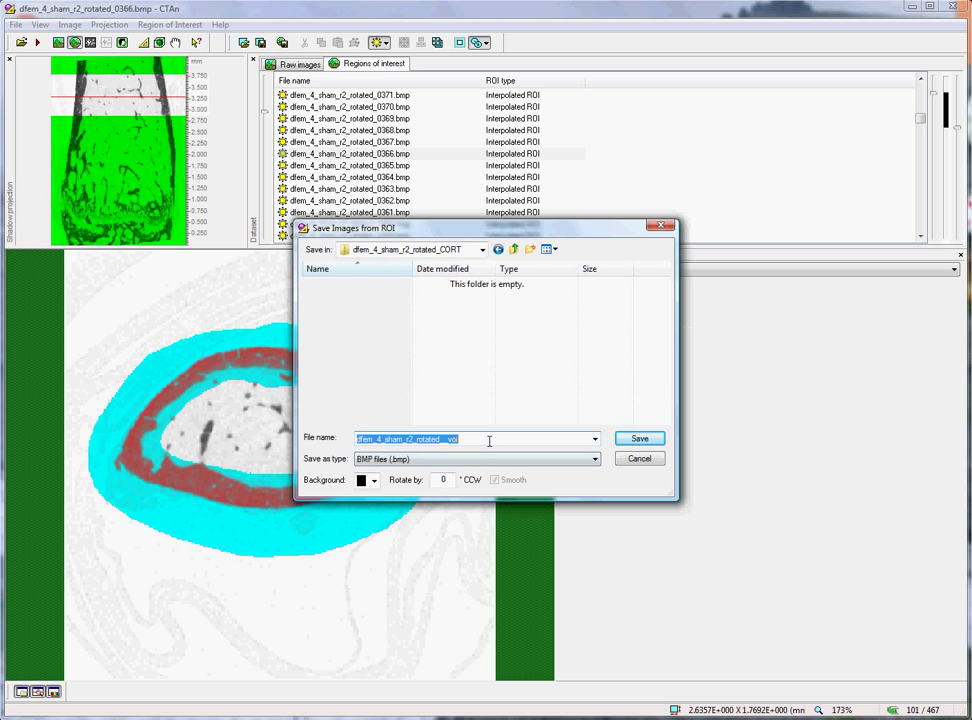
type("dfem_4_sham_r2_rotated_CORT")
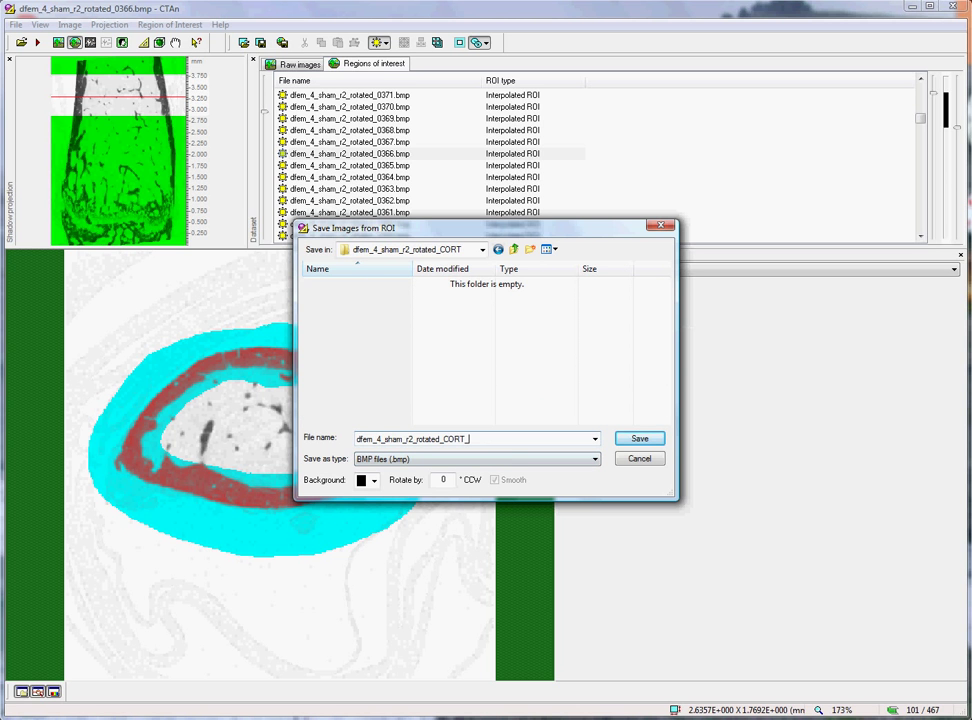
left_click(643, 442)
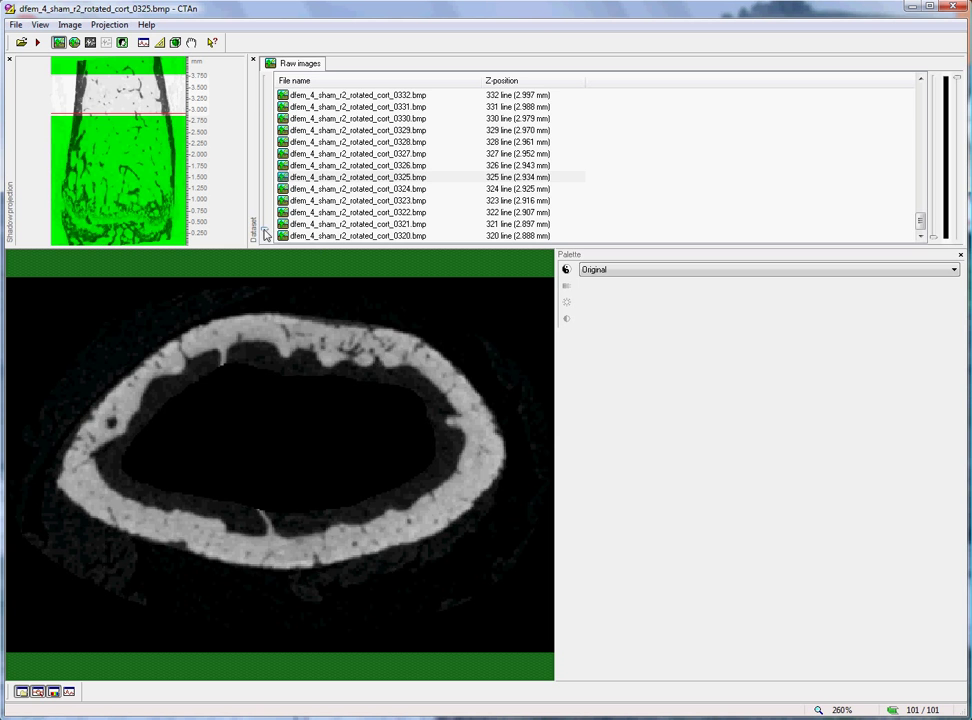
- Load dfem_4_sham_r2_rotated_CORT_.roi onto the new CORT dataset at slice cort_0367
key("Up")
key("Up")
key("Up")
key("Up")
key("Up")
key("Up")
key("Up")
key("Up")
key("Up")
key("Up")
key("Up")
key("Up")
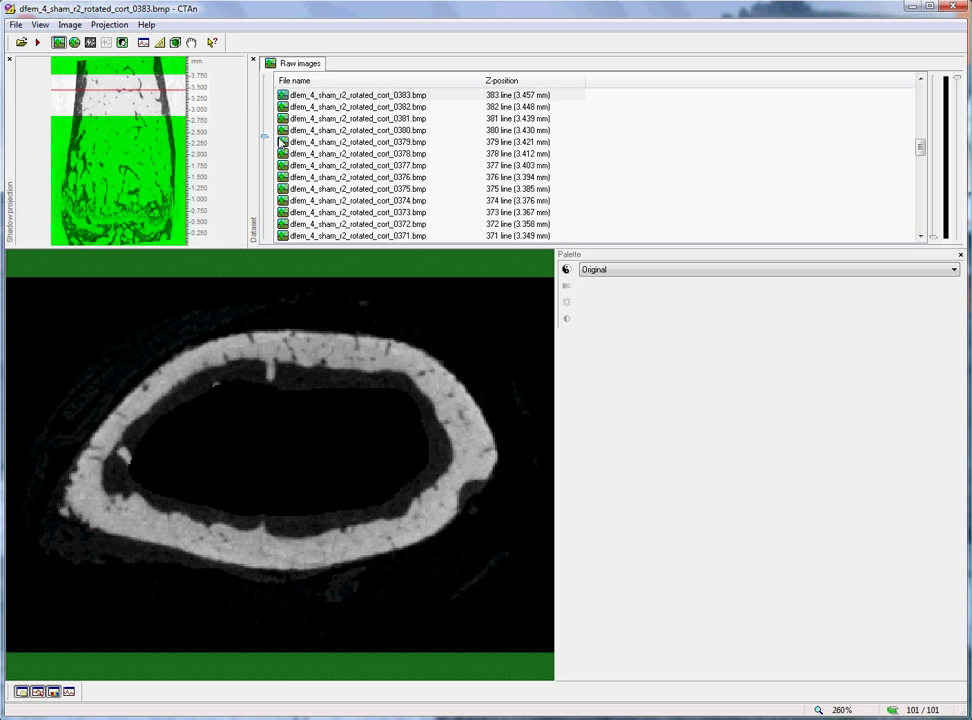
key("Down")
key("Down")
key("Down")
key("Down")
key("Down")
key("Down")
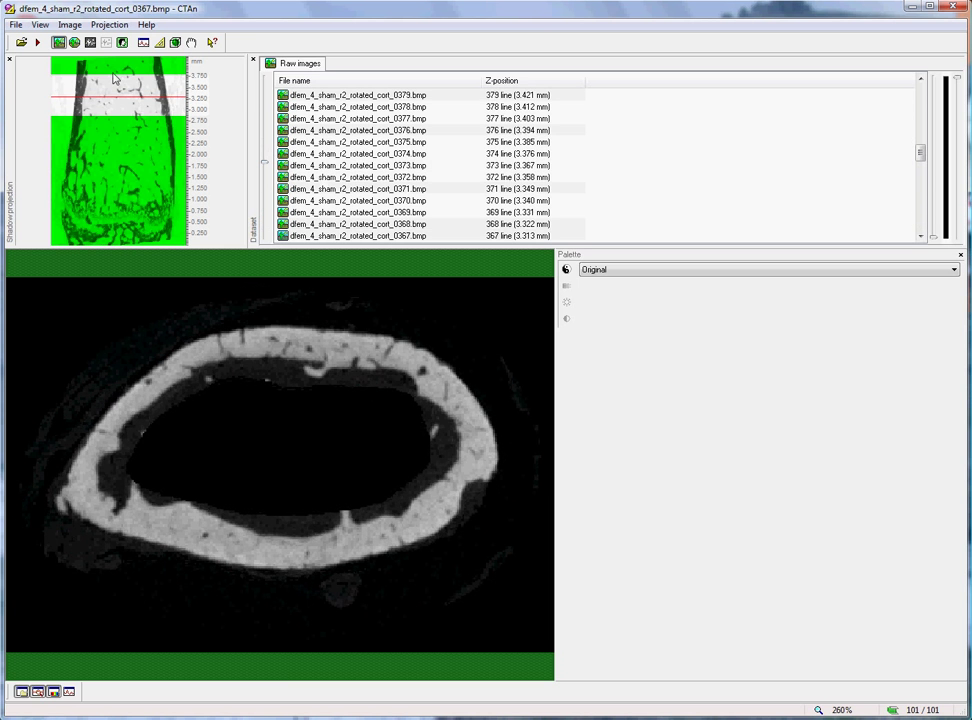
left_click(75, 42)
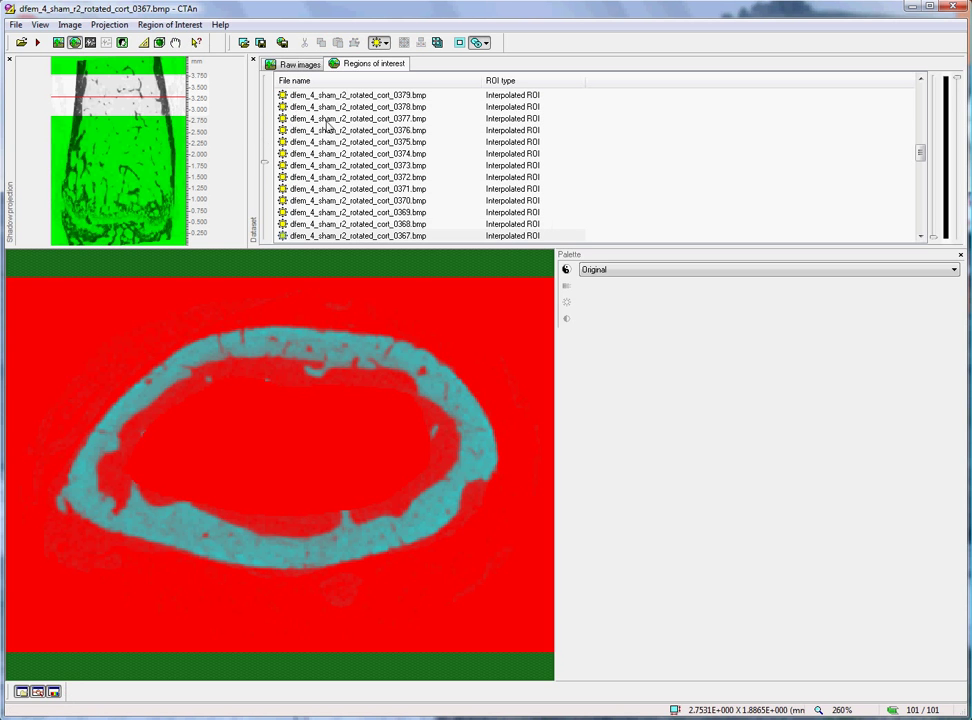
left_click(244, 43)
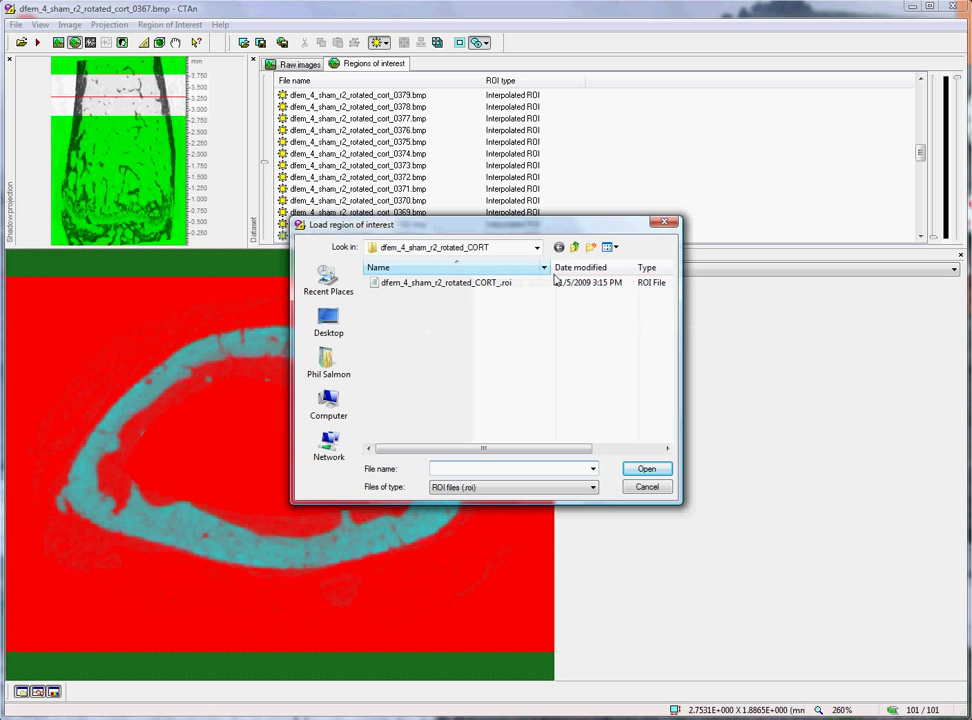
left_click(424, 284)
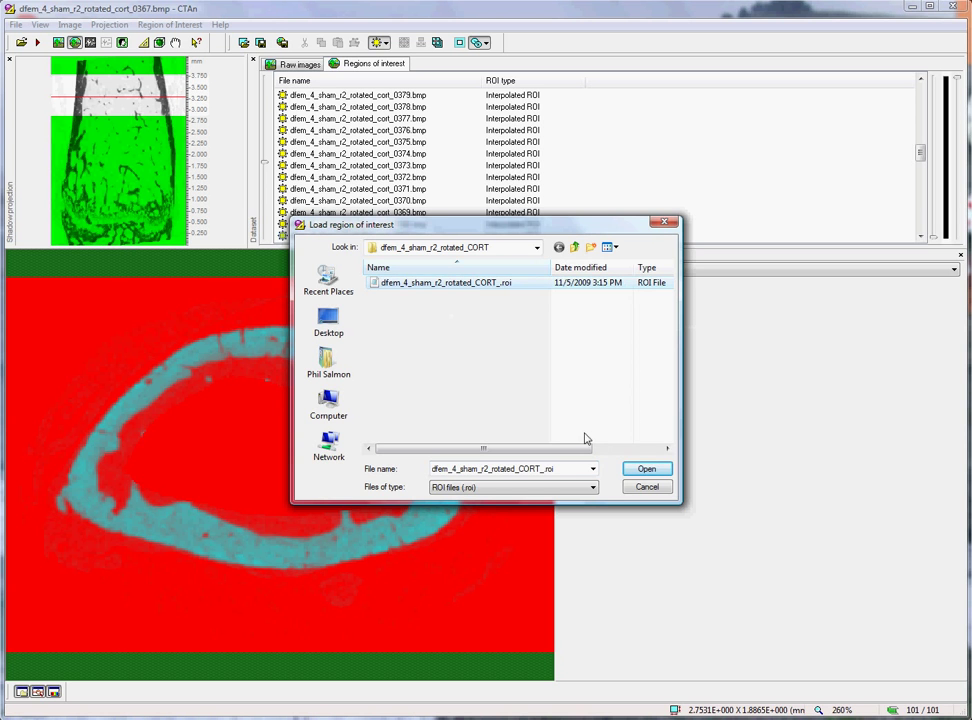
left_click(646, 469)
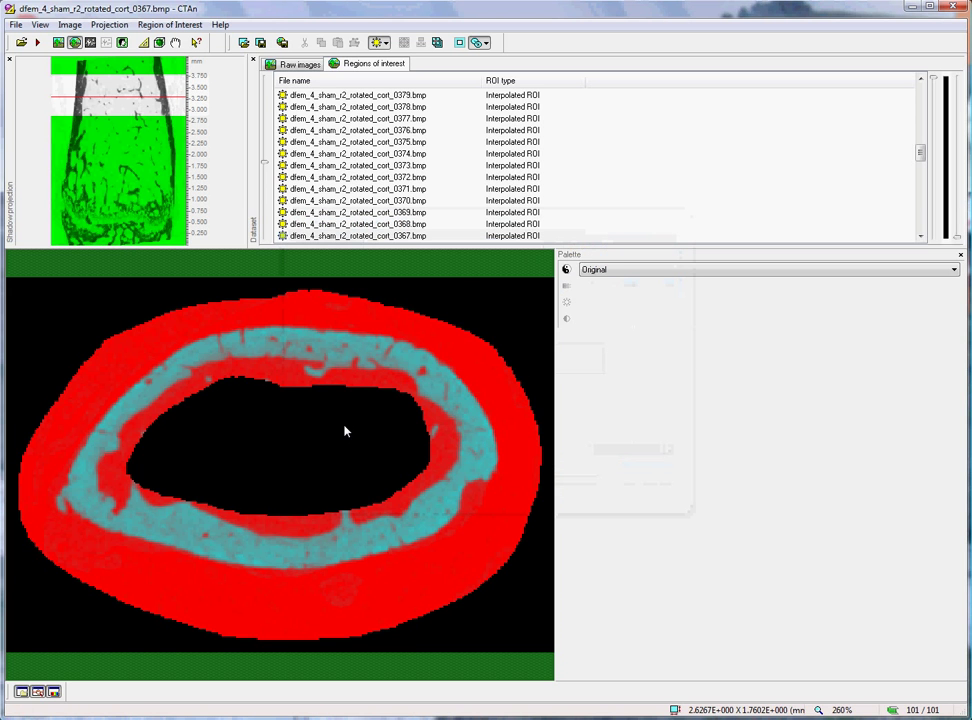